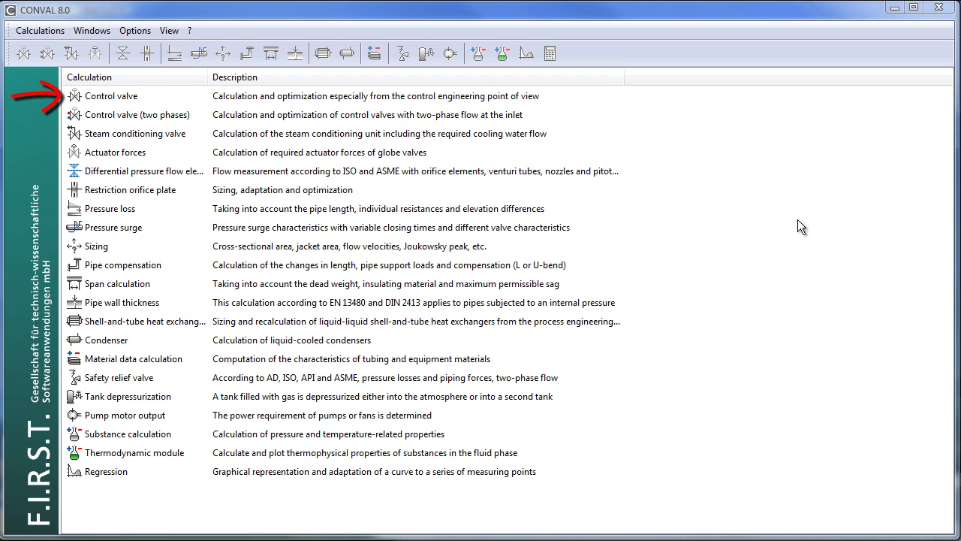
Step: Open the Control valve calculation
click(118, 98)
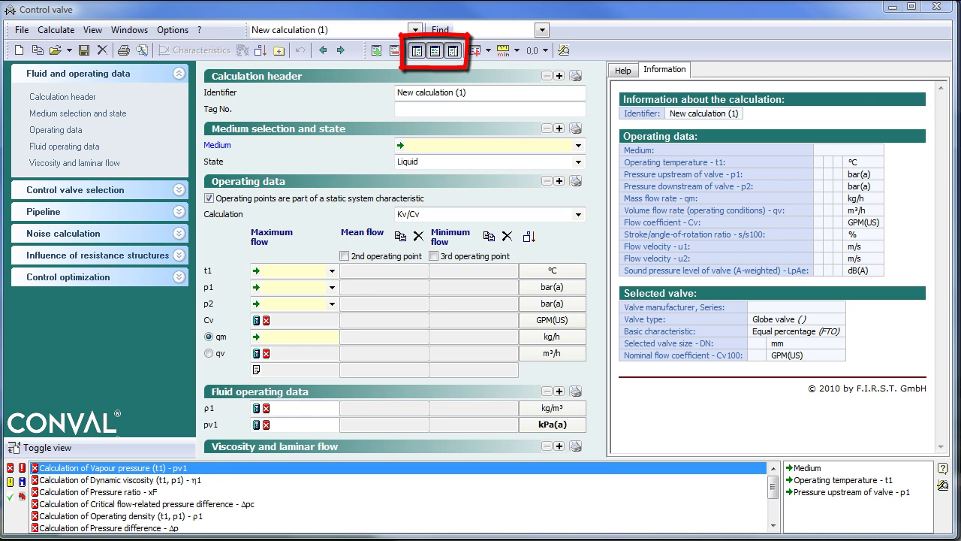
Step: Hide and restore the navigation pane, the error list and the help pane one after another
click(417, 54)
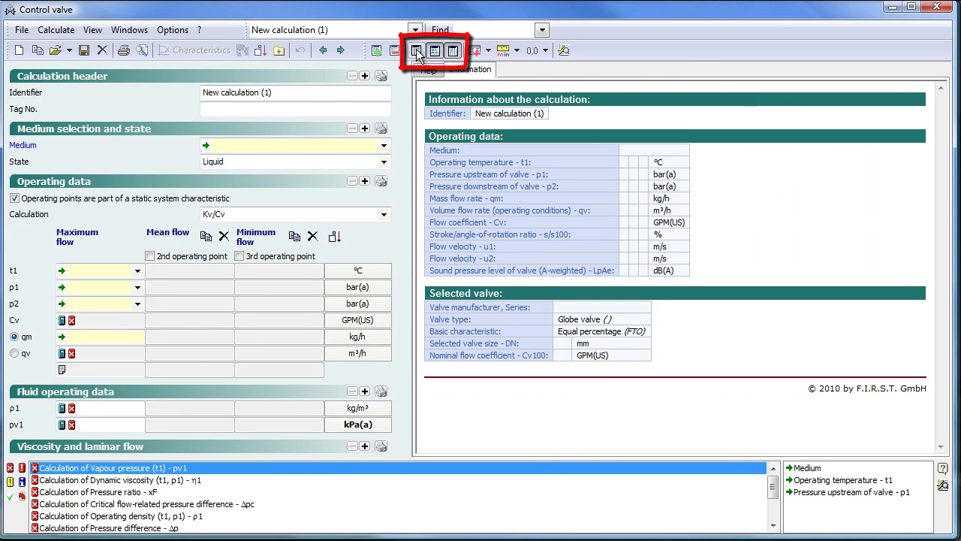
click(417, 54)
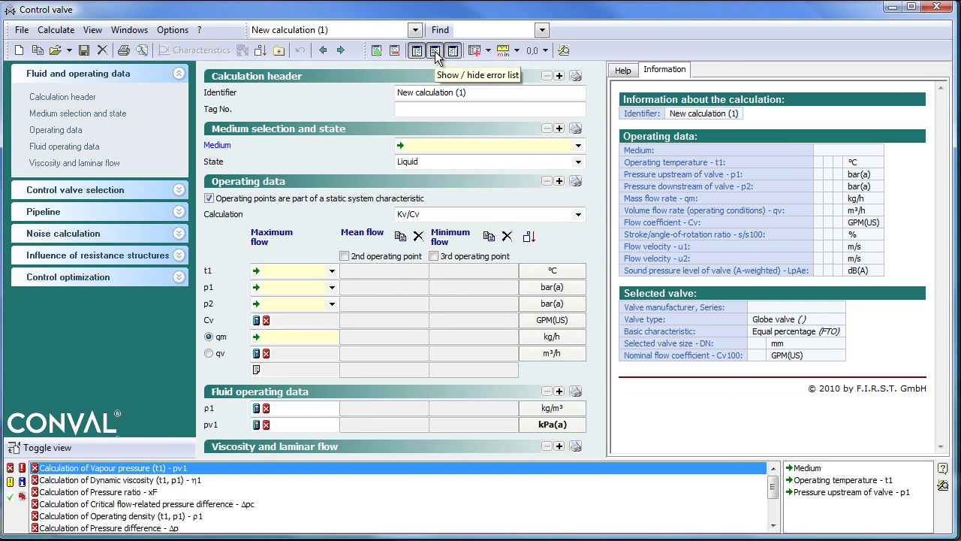
click(436, 55)
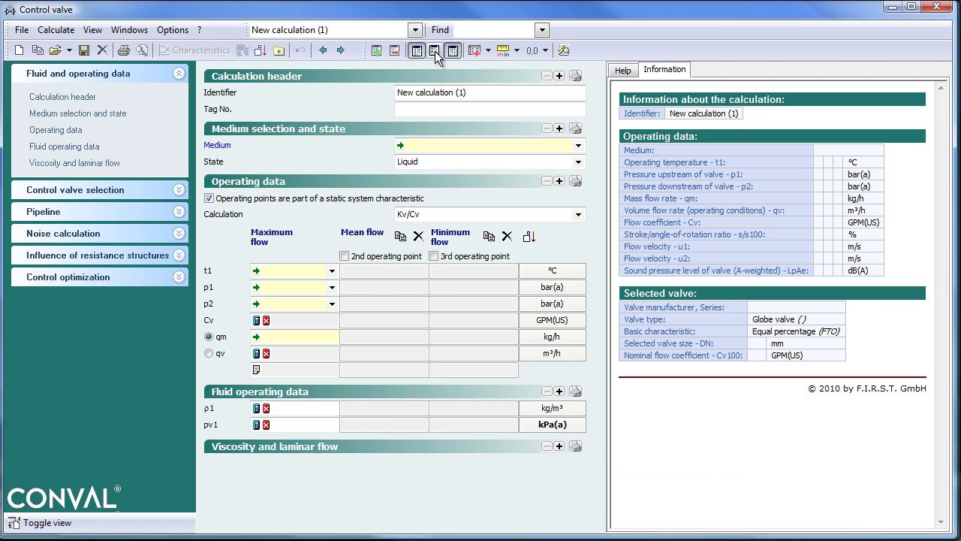
click(436, 55)
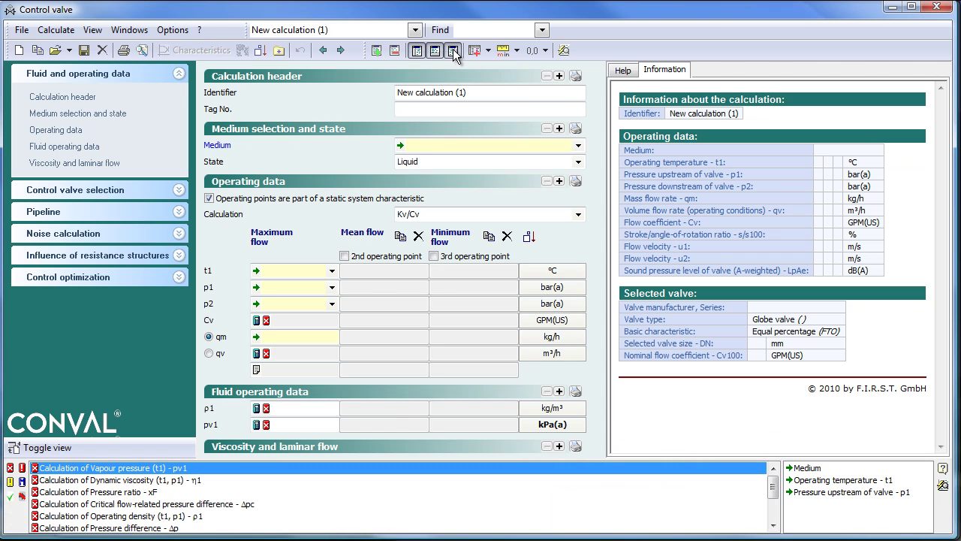
click(454, 52)
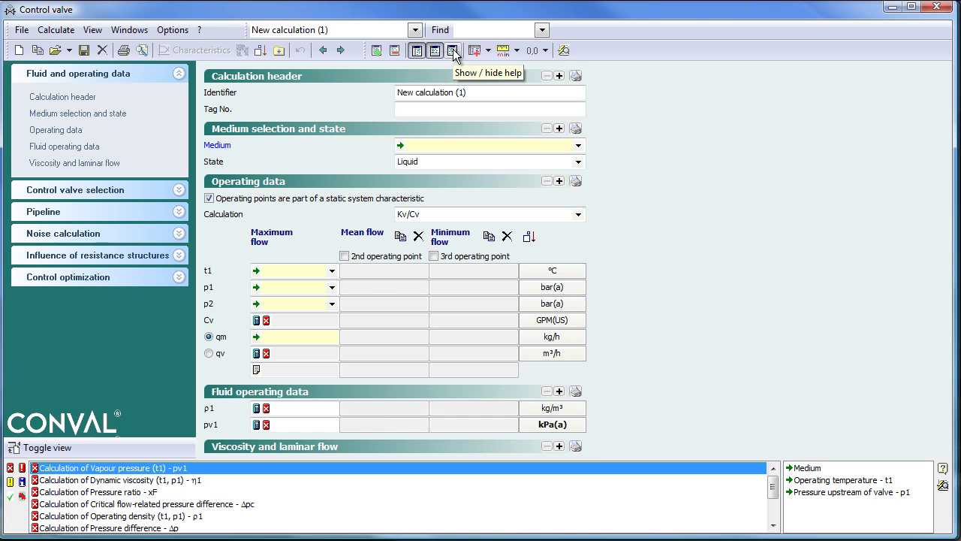
click(453, 52)
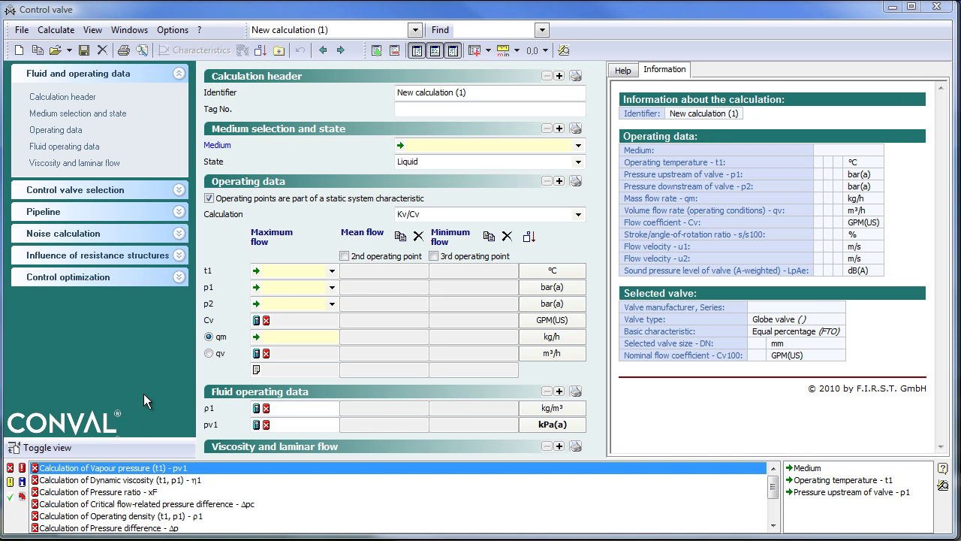
Step: Look through the calculation's input sections, and switch to the overview and back to the complete view
click(88, 190)
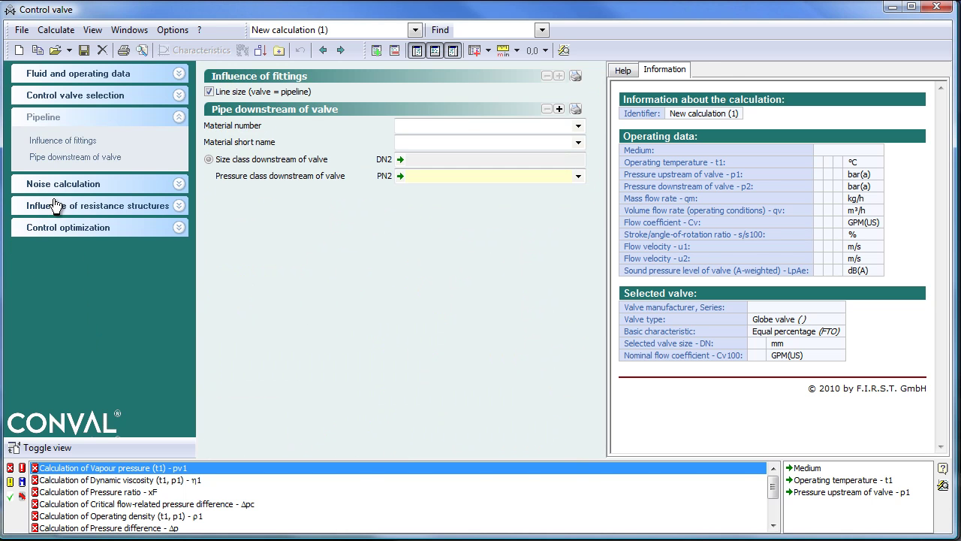
click(72, 232)
click(64, 74)
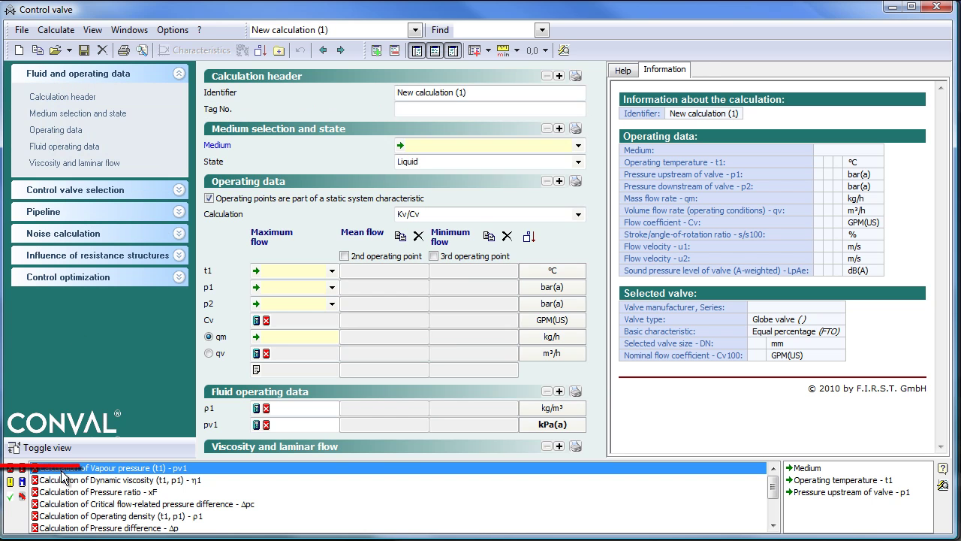
click(45, 451)
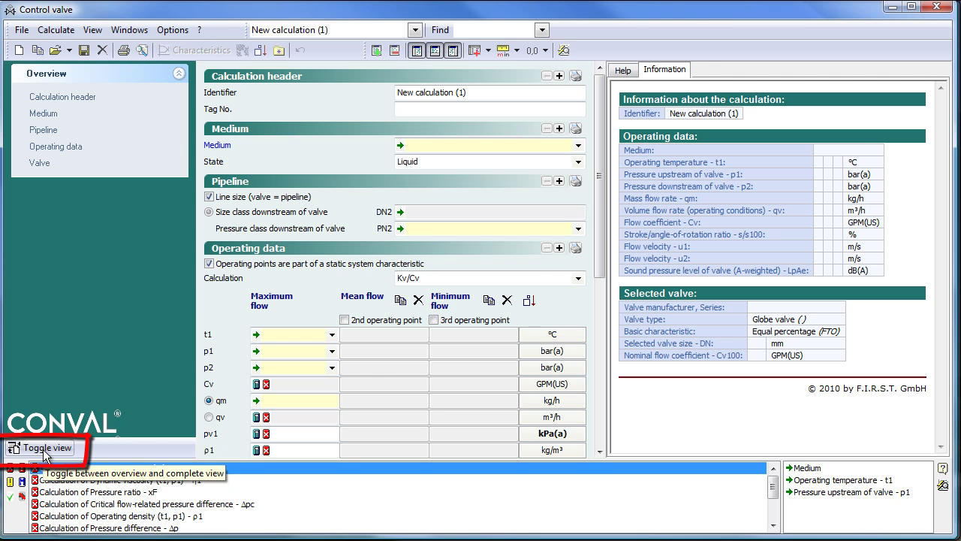
click(47, 448)
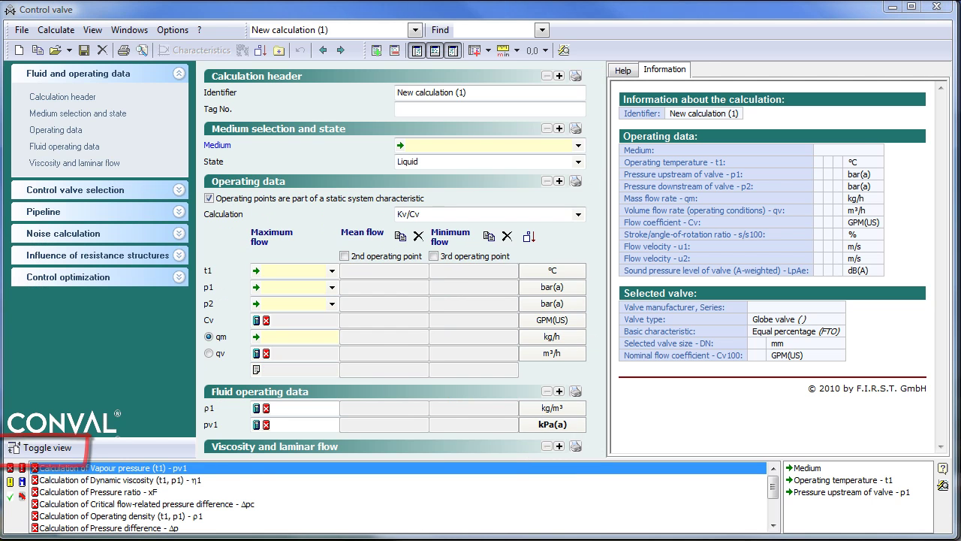
Step: Read the help texts for the operating data fields p1 and p2, and return to the calculation information
click(623, 70)
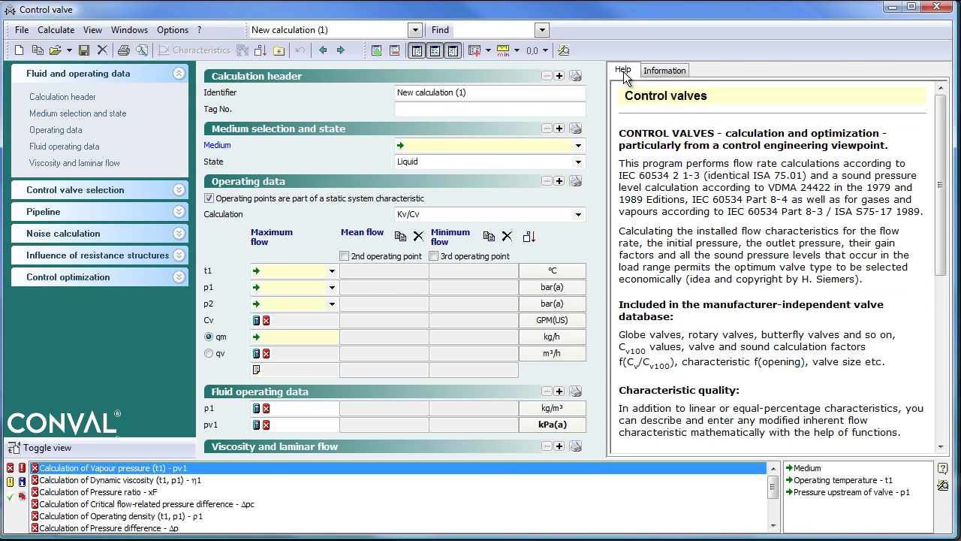
click(285, 270)
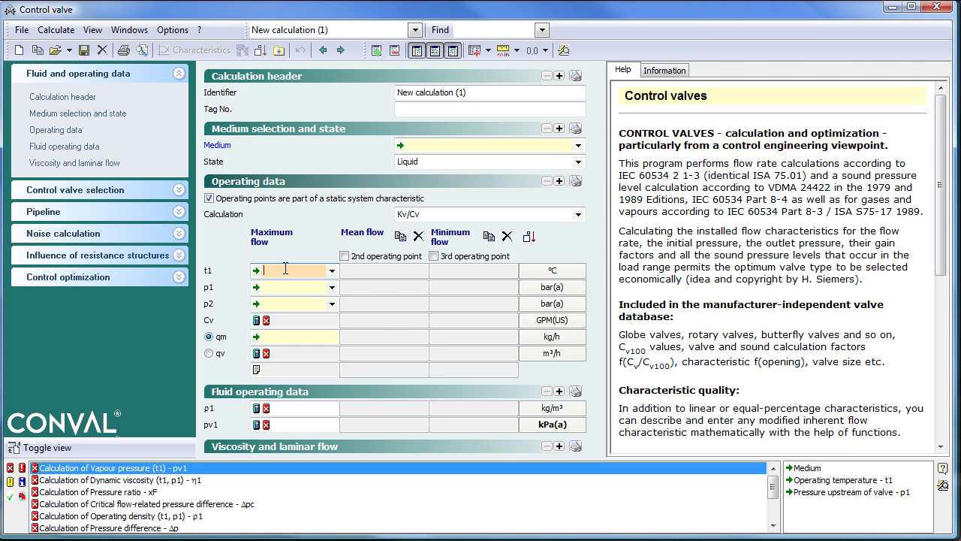
click(285, 288)
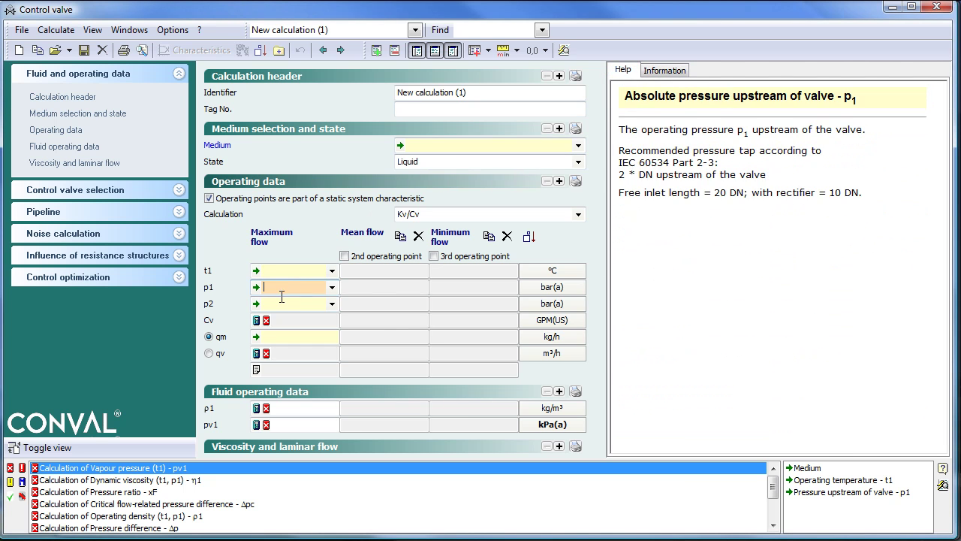
click(285, 304)
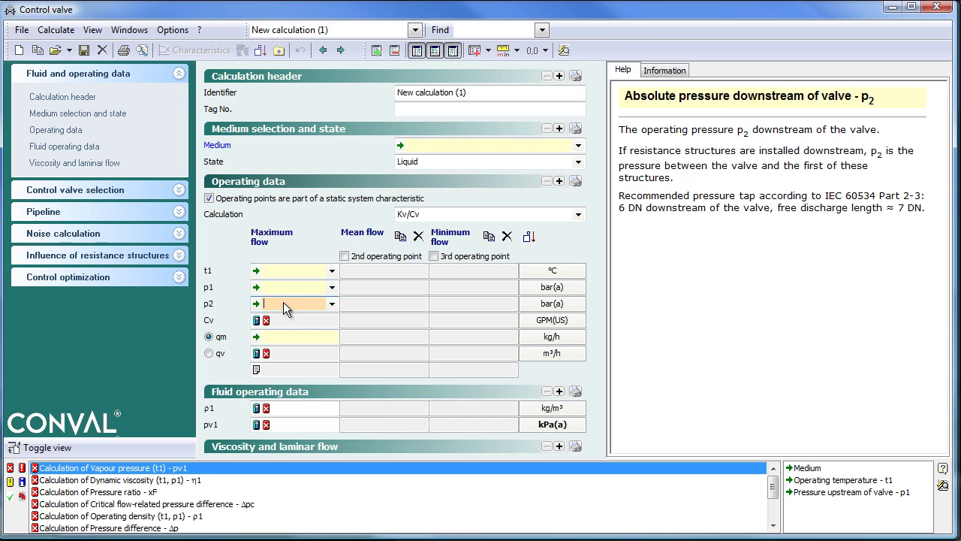
click(660, 75)
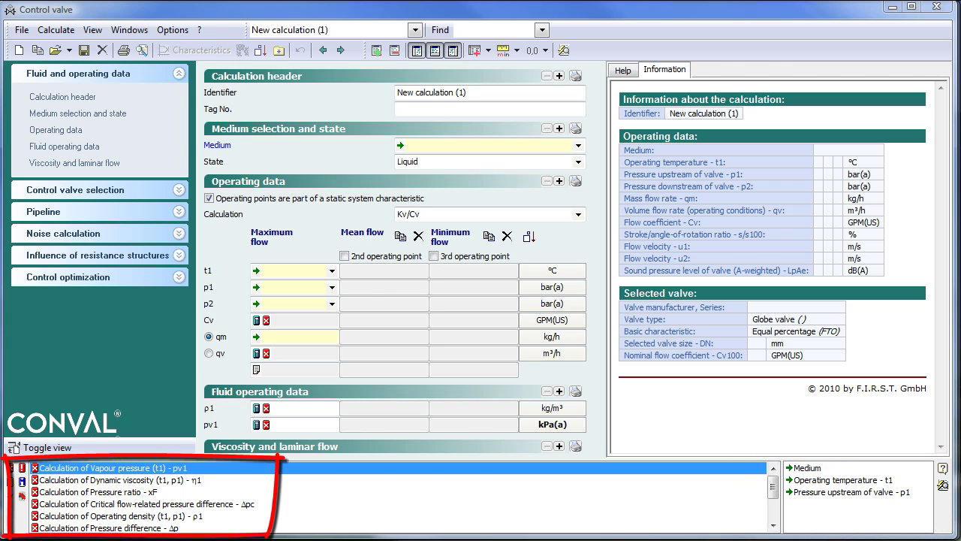
Step: Filter the error entries out of the message list and show them again
click(13, 468)
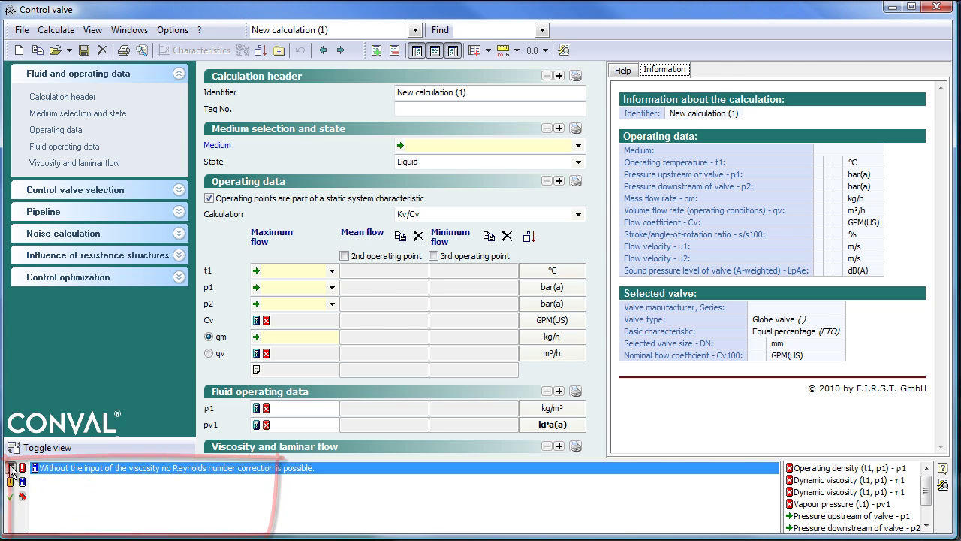
click(10, 468)
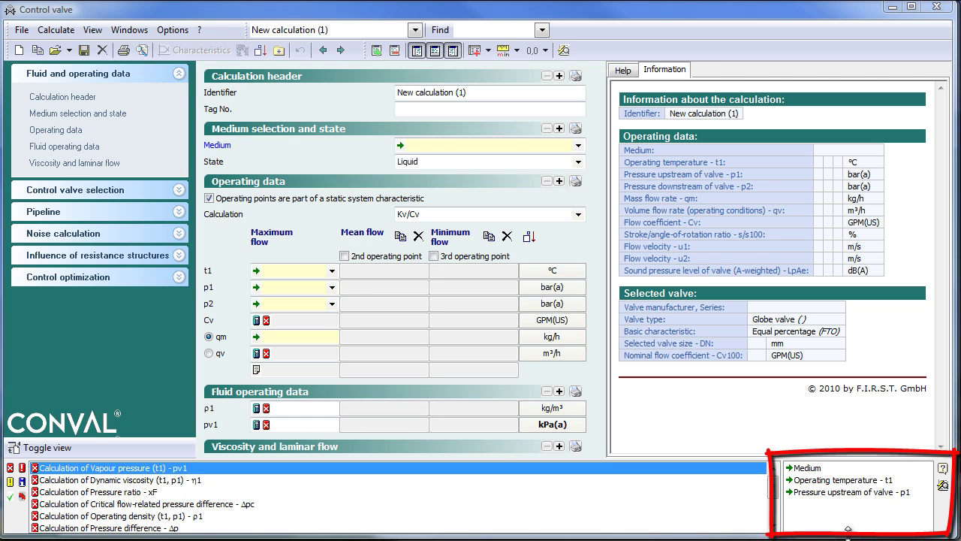
Step: Go to the missing medium parameter, choose volume flow rate qv as the flow input, and set the medium to Water
click(804, 467)
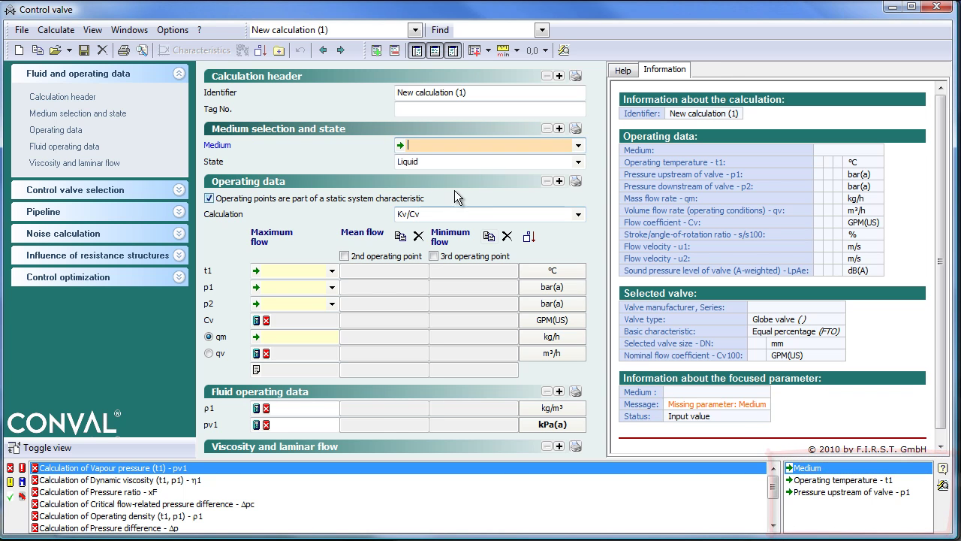
click(624, 70)
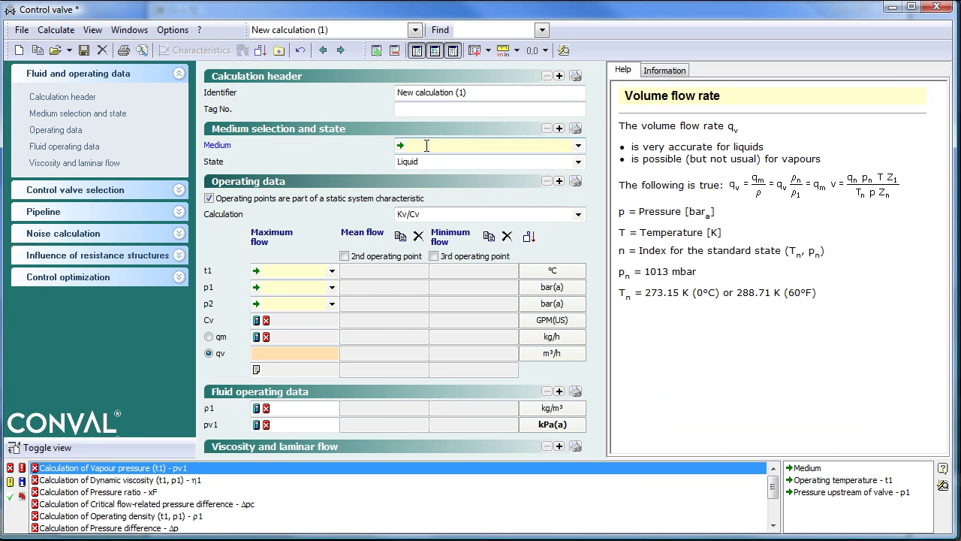
click(426, 146)
text(W)
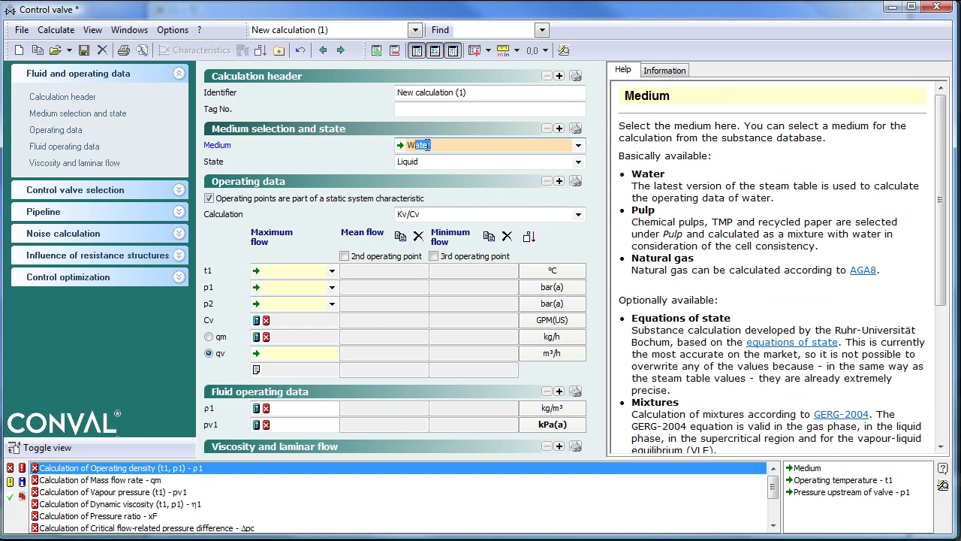
text(a)
key(Tab)
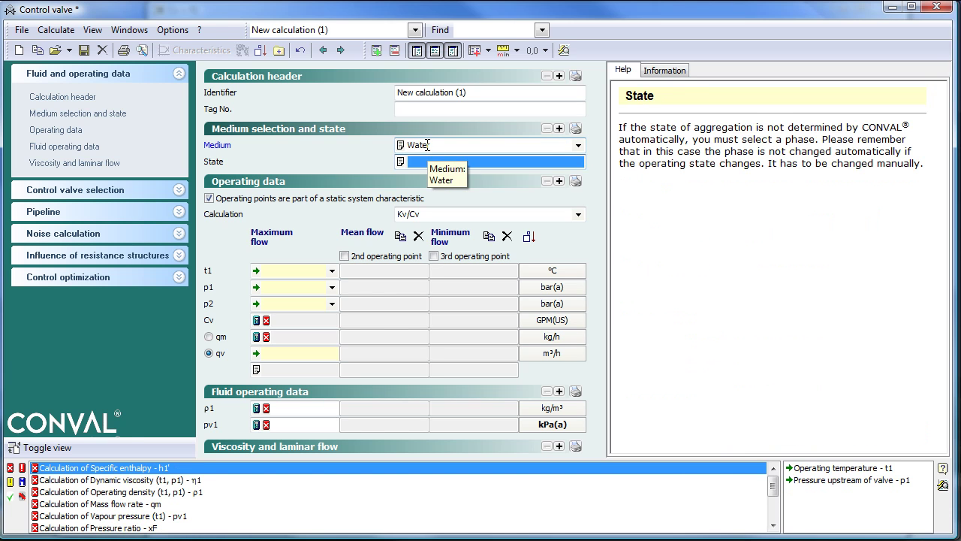
Step: Enter the maximum-flow operating data: t1 15 °C, p1 10 bar(a), p2 8 bar(a) and qv 100 m³/h
click(276, 271)
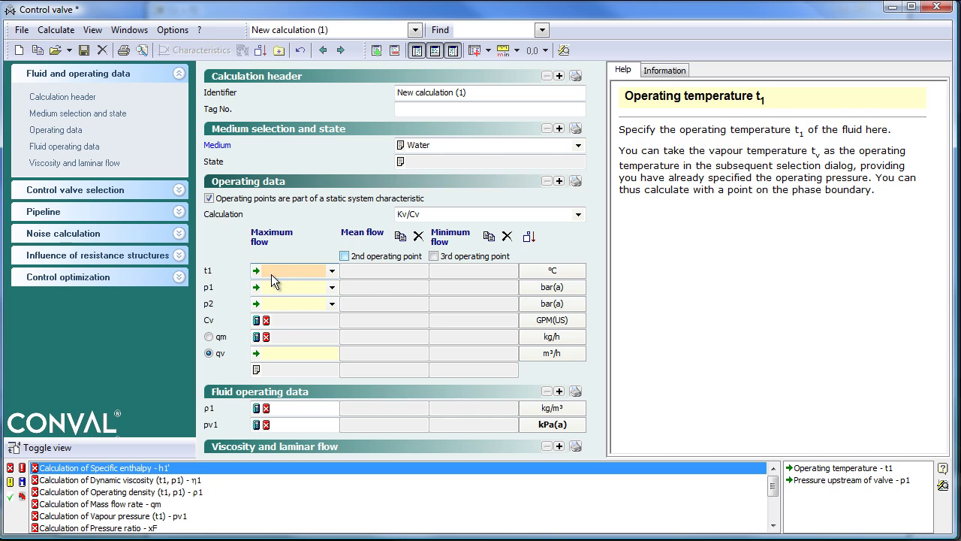
text(15)
click(285, 287)
text(10)
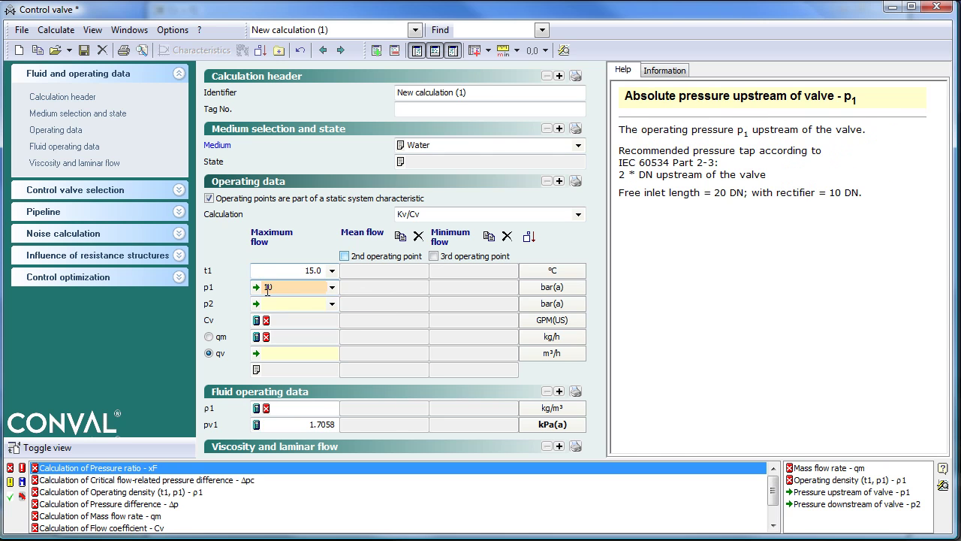
click(281, 302)
text(8)
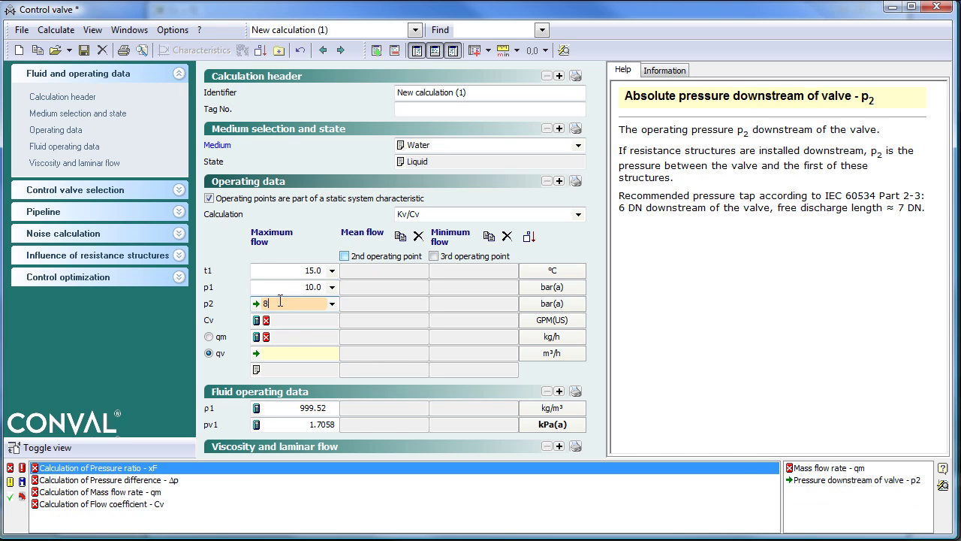
click(295, 352)
text(100)
key(Tab)
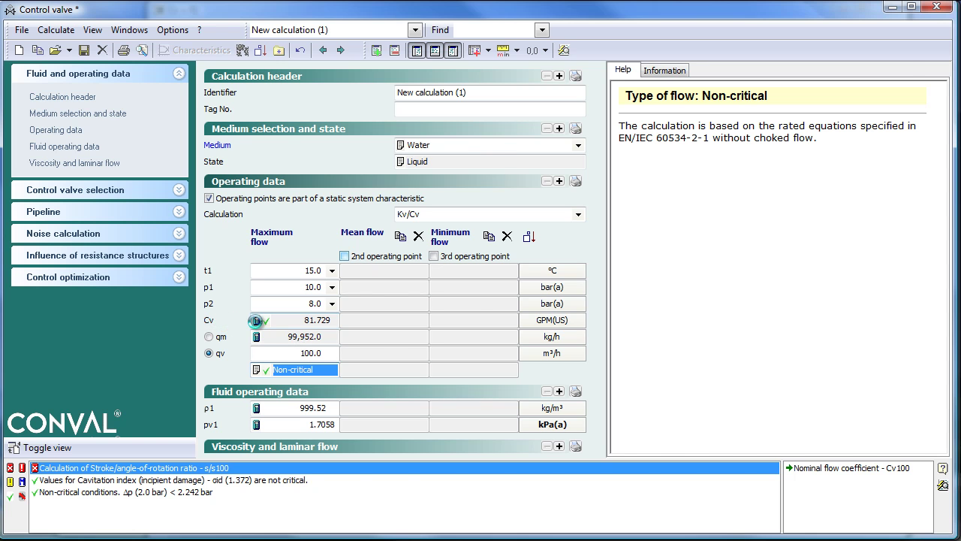
Step: Plot the flow coefficient Cv against the upstream pressure p1 from 5.0 to 20.0, and return to the calculation
click(255, 323)
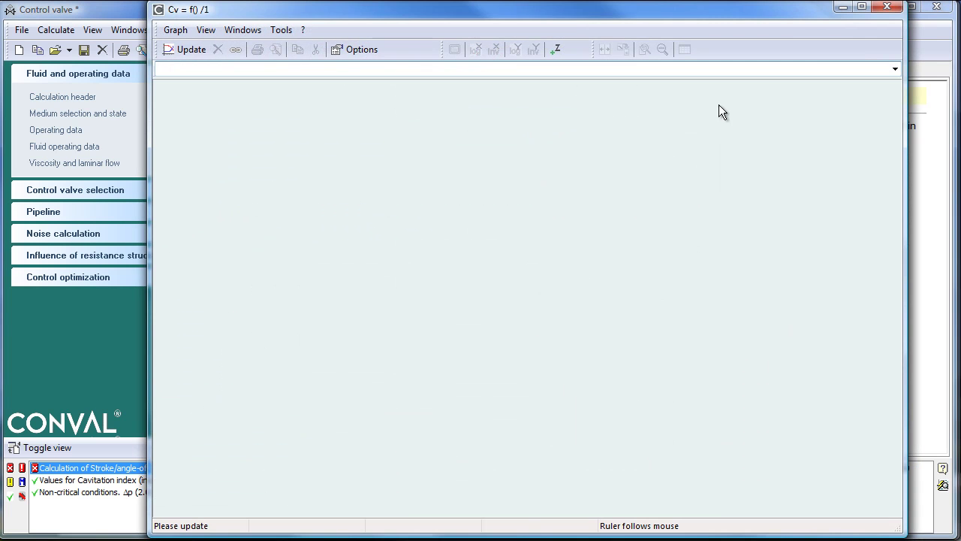
click(894, 68)
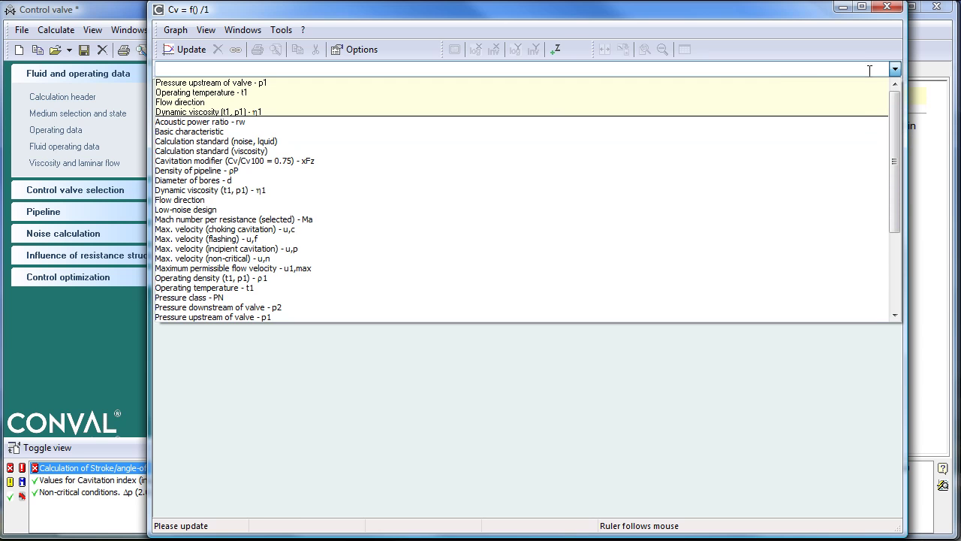
click(230, 82)
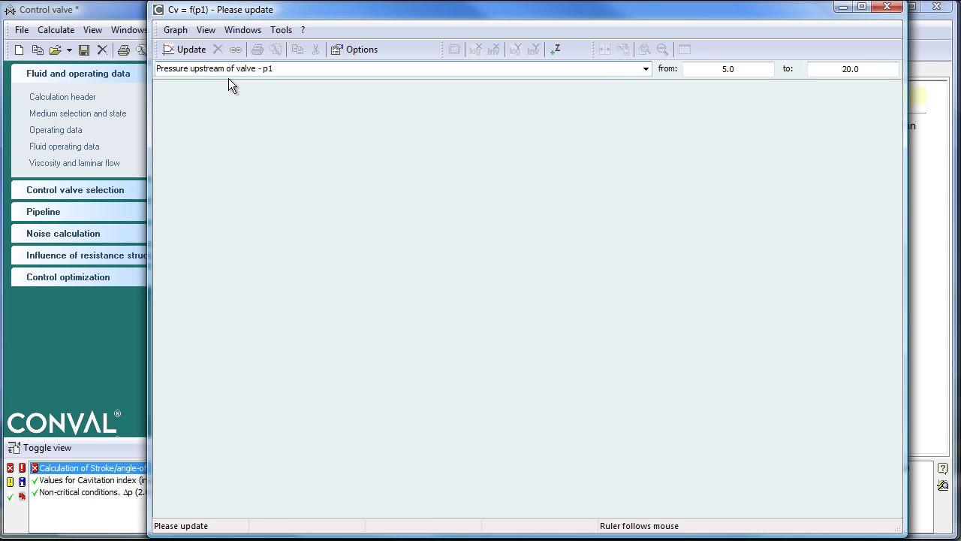
click(184, 50)
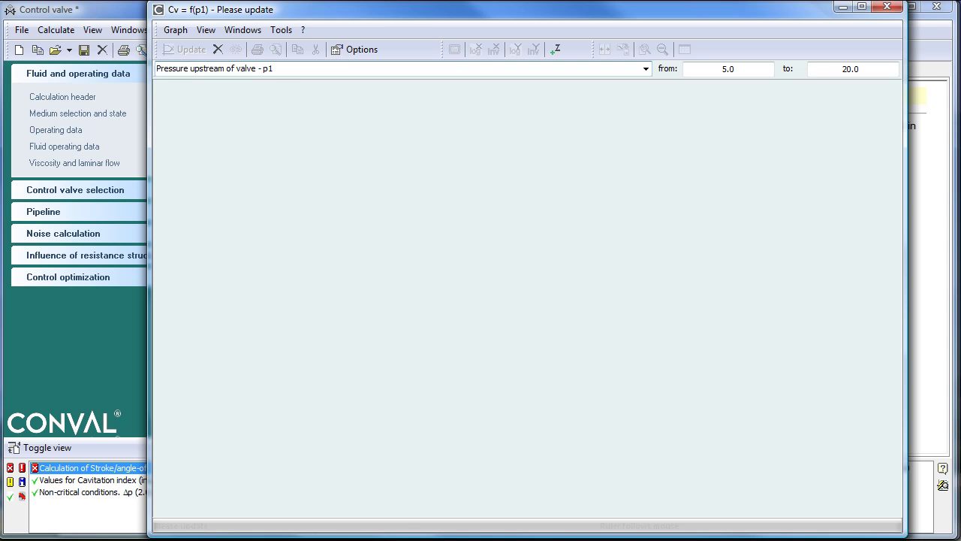
key(alt+Tab)
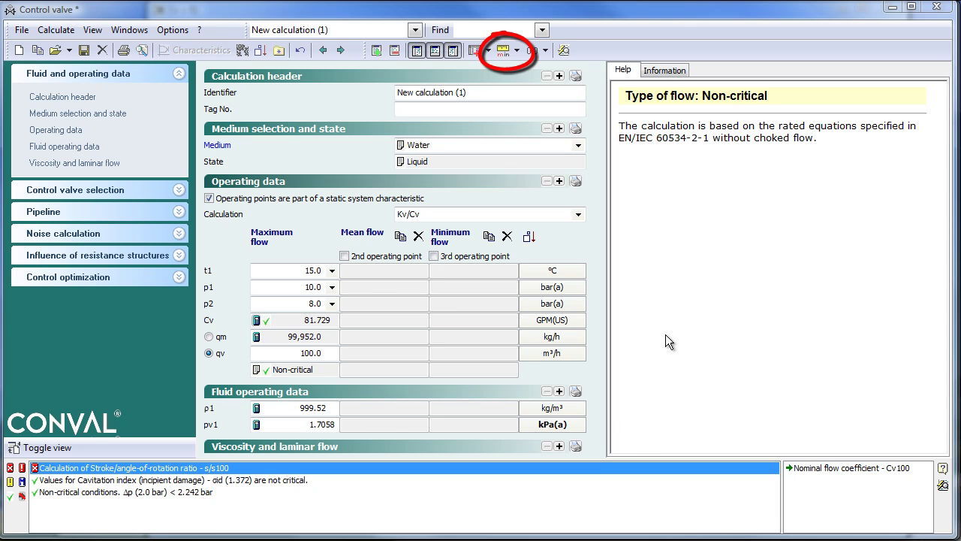
Step: Review the default units, and set the unit of the pressures p1 and p2 to psi(a)
click(514, 48)
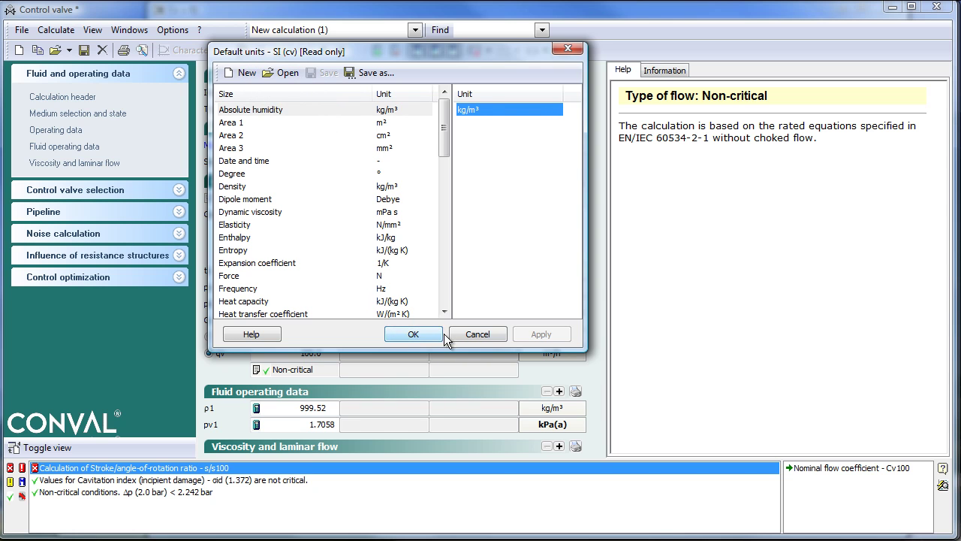
click(473, 335)
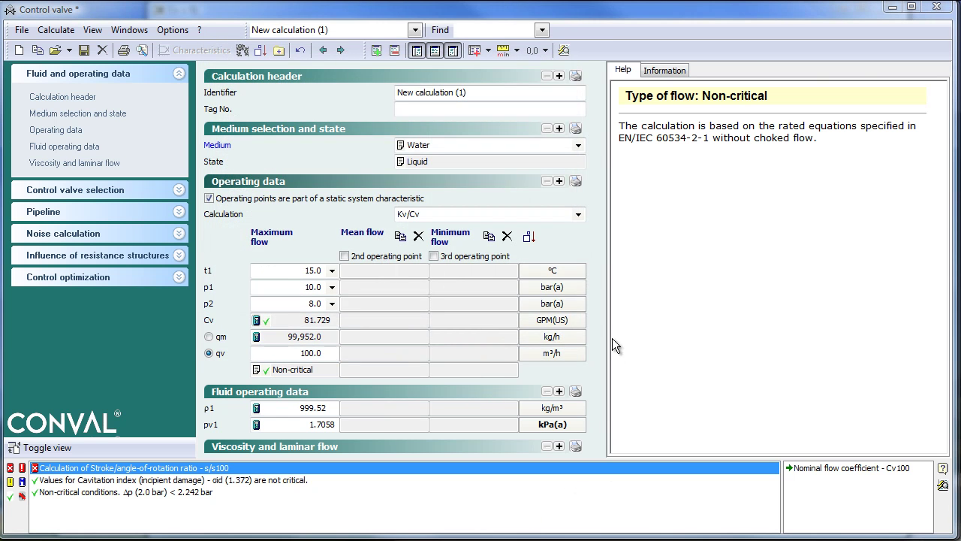
click(552, 287)
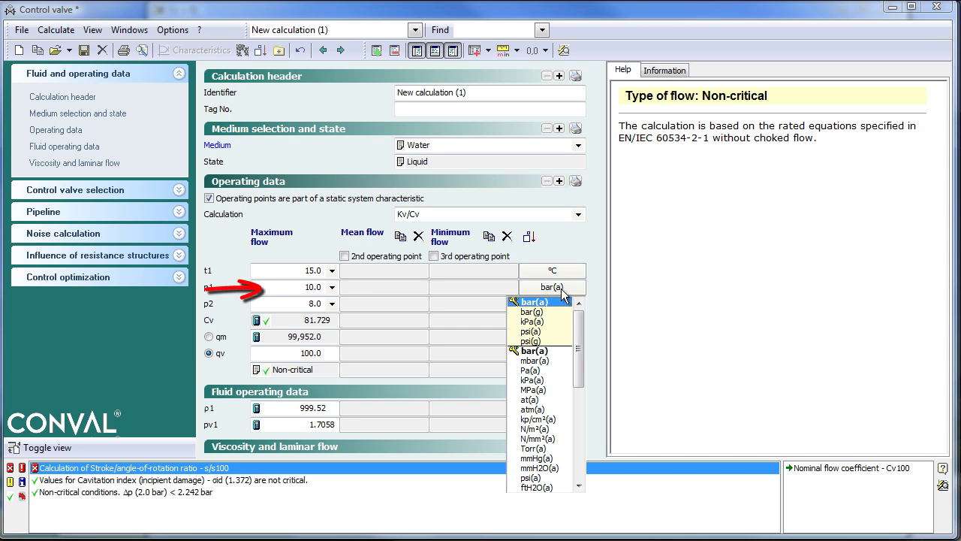
click(533, 331)
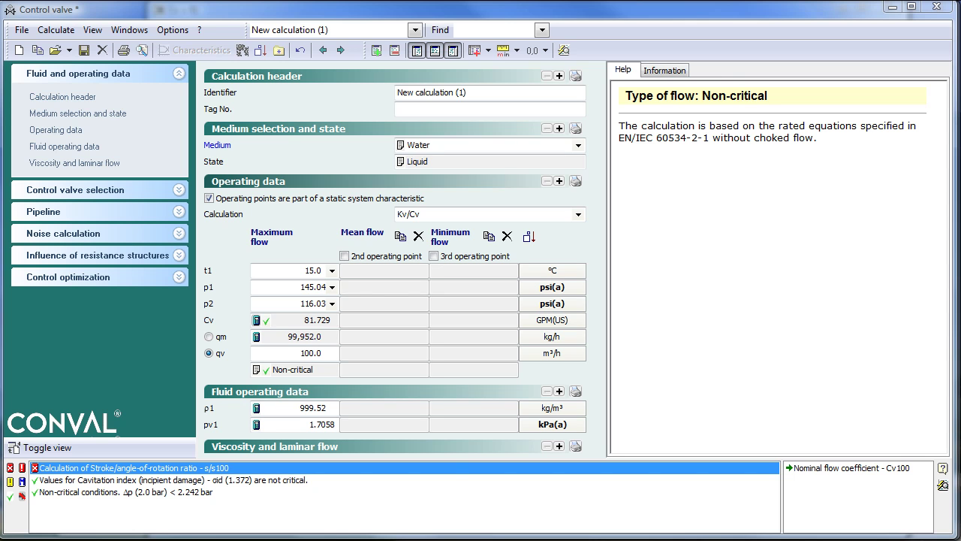
Step: Attach a note reading "this is because" to the maximum-flow upstream pressure p1
click(284, 286)
right_click(285, 287)
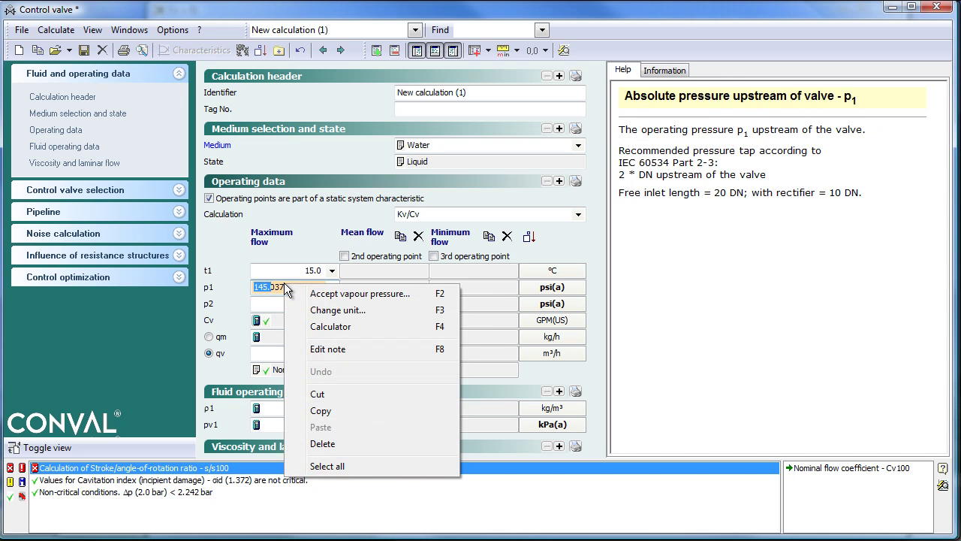
click(368, 350)
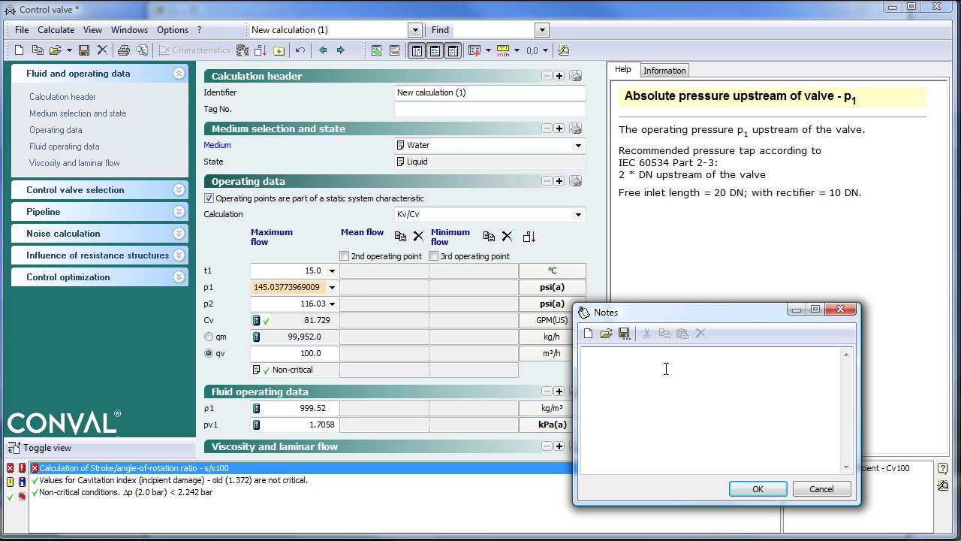
text(this is because)
click(759, 491)
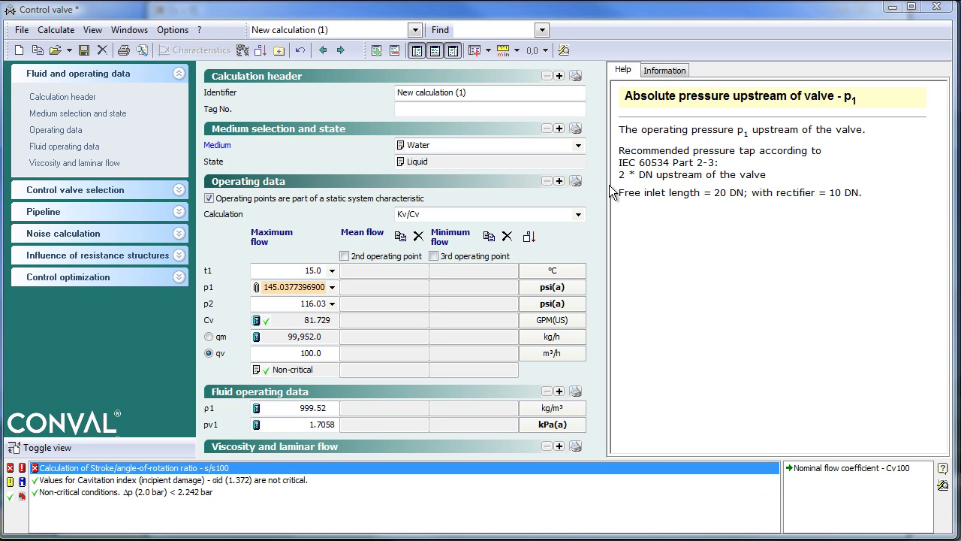
Step: Expand the Operating data section to view its additional parameters and collapse it, and do the same for all sections at once
click(559, 181)
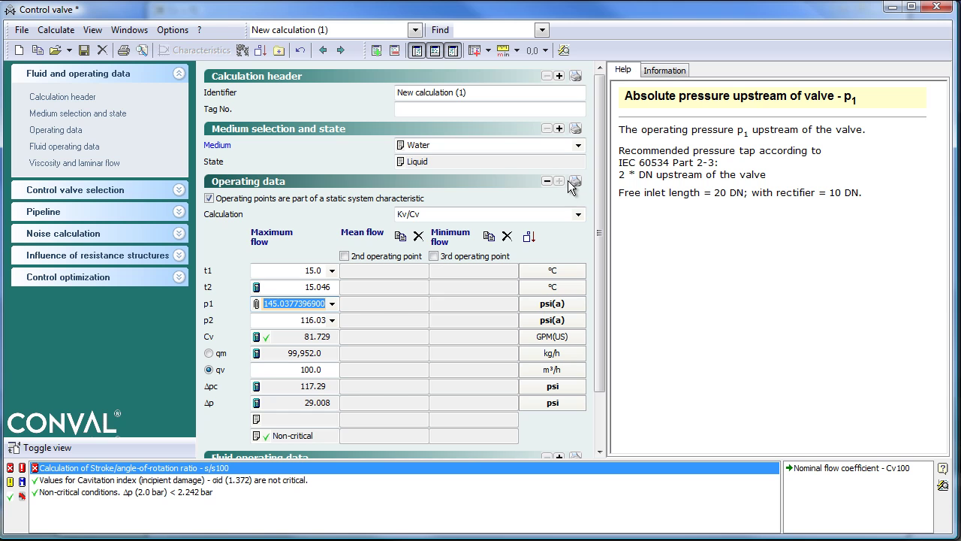
click(548, 181)
click(898, 469)
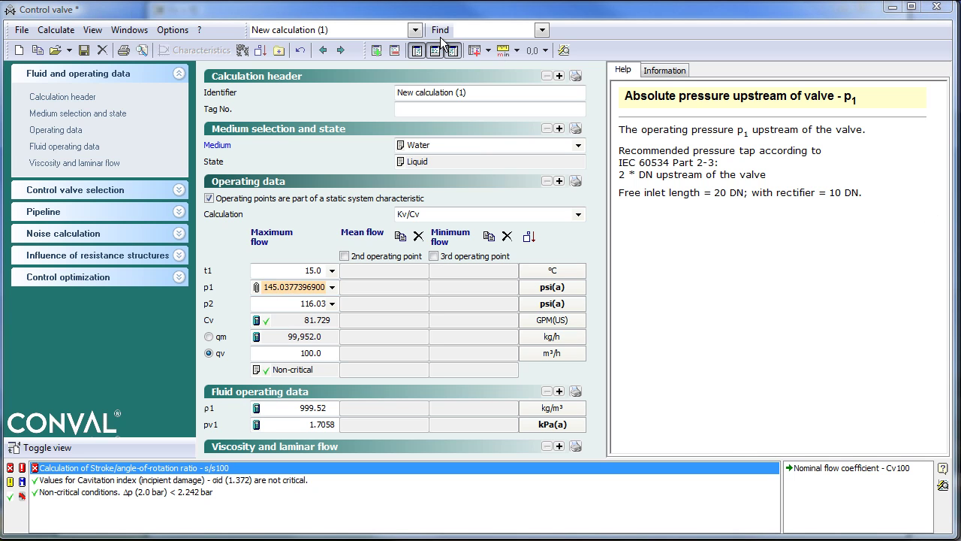
click(377, 48)
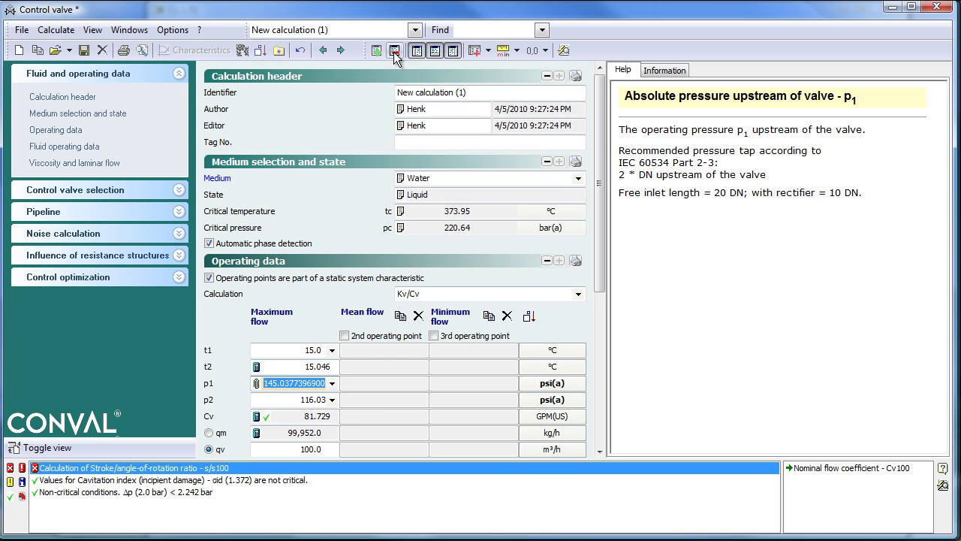
click(395, 51)
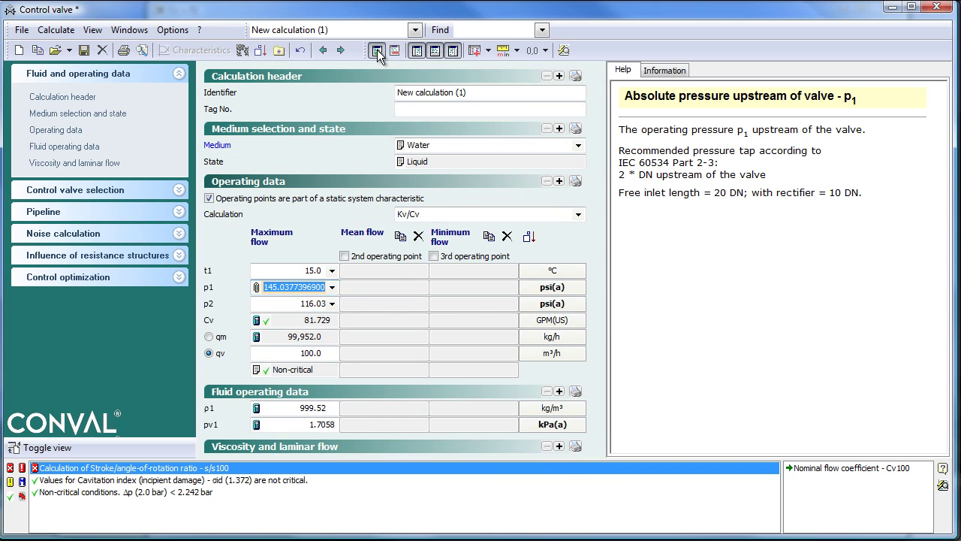
click(376, 50)
click(394, 51)
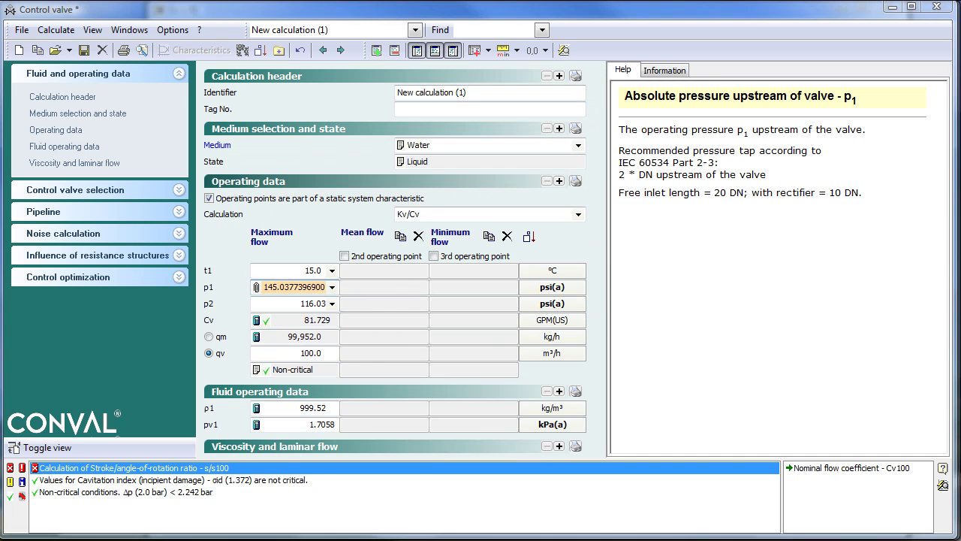
Step: Switch to the control valve calculation 0190 IEC60534-2-1 Ex. 1 and display its characteristics diagrams
click(414, 30)
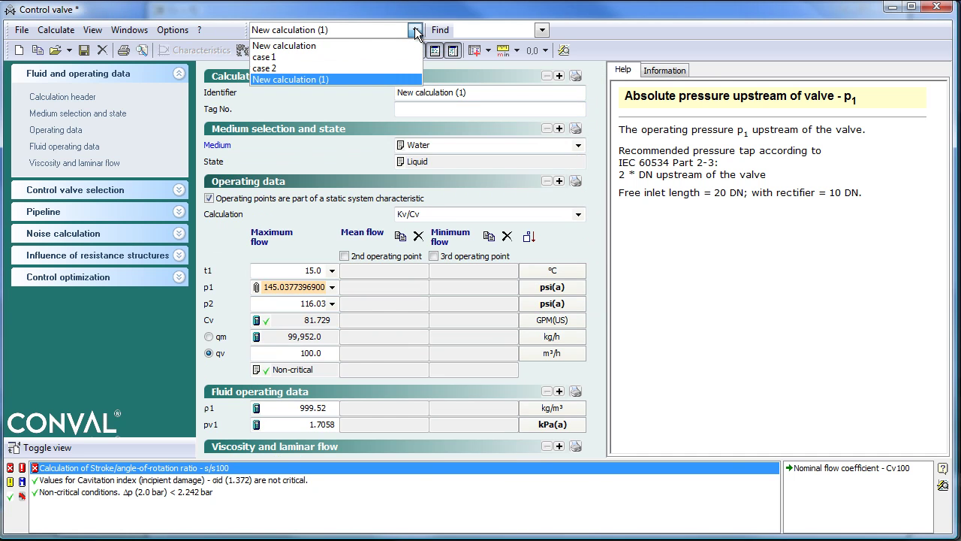
click(312, 57)
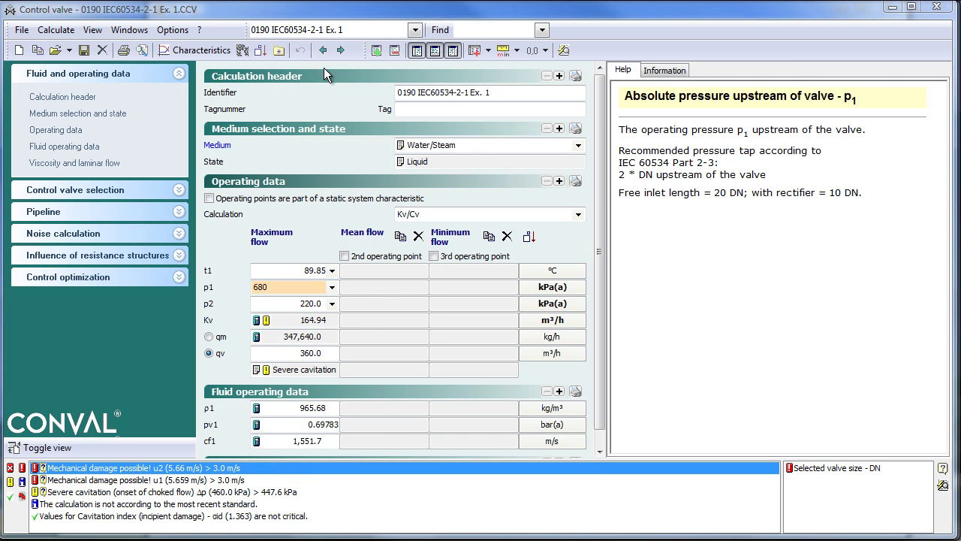
click(214, 49)
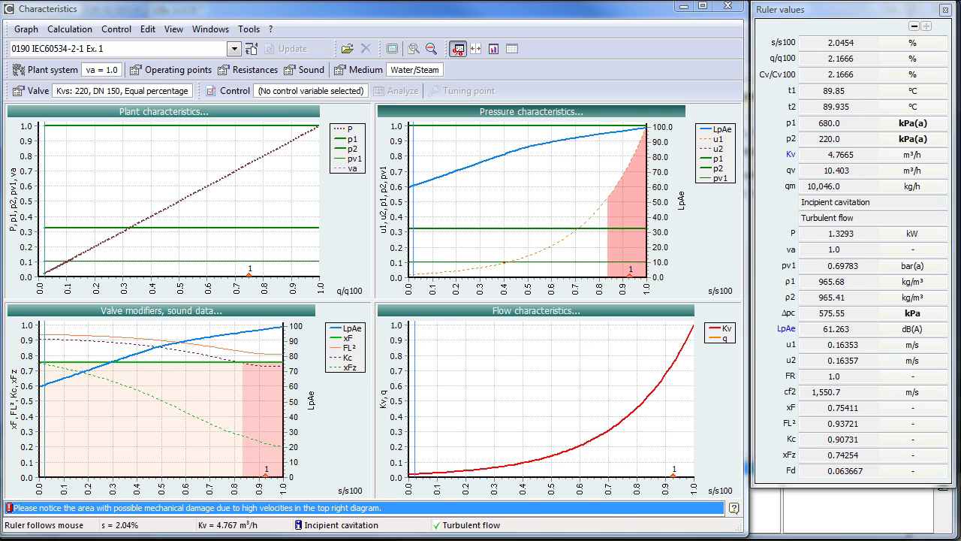
Step: Go from the characteristics diagrams to the main window and open the Differential pressure flow element module
click(211, 28)
click(223, 45)
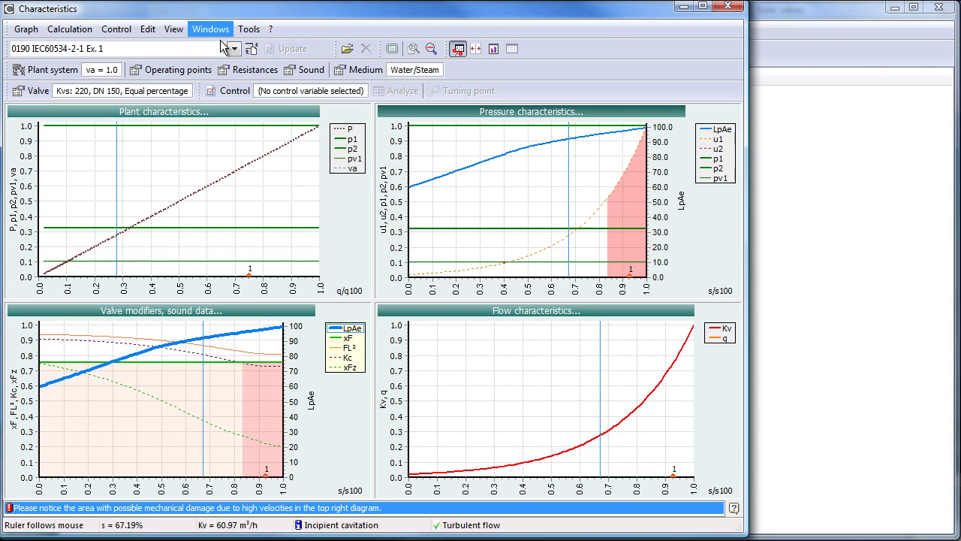
double_click(118, 171)
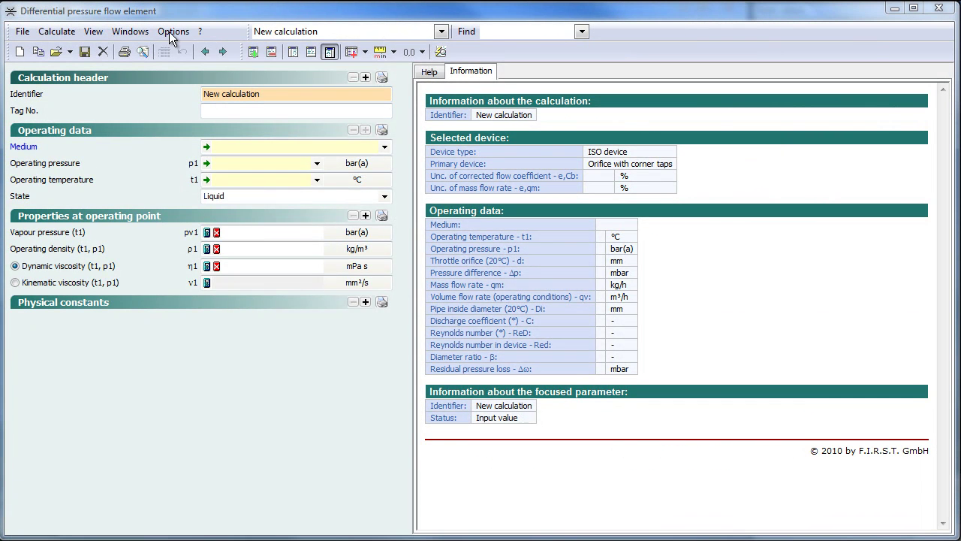
Step: Open the Substance calculation module from the main window, and switch to the open regression Ammonia rho (gs,ts)
click(129, 32)
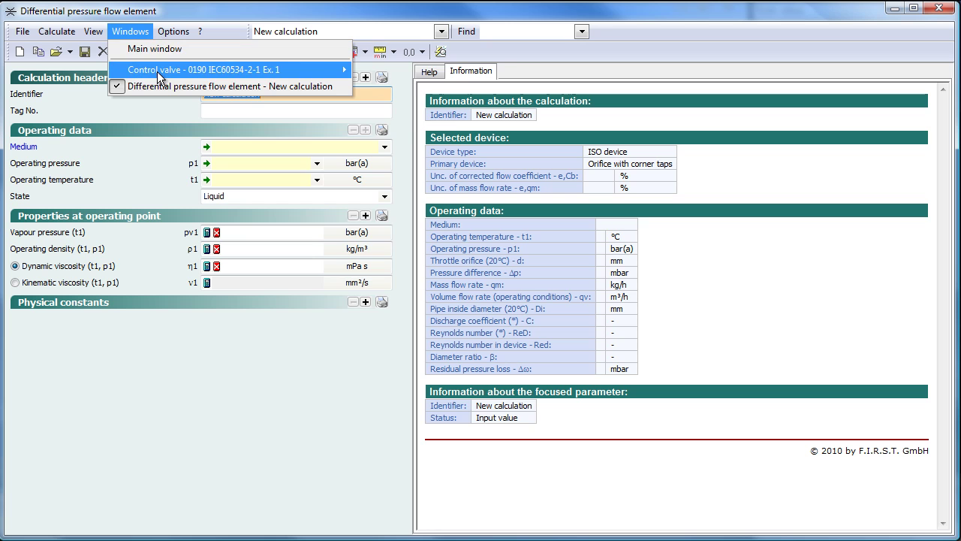
mouse_move(171, 70)
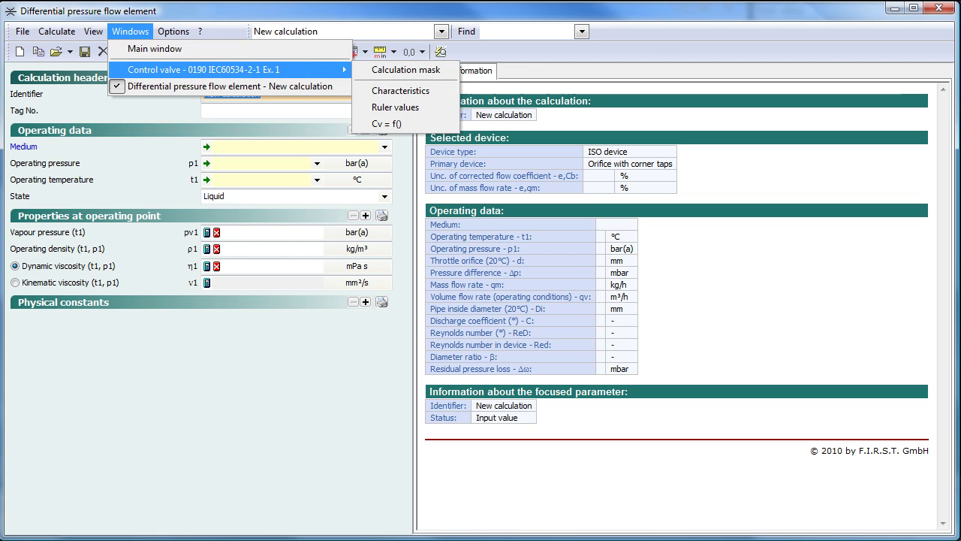
click(155, 49)
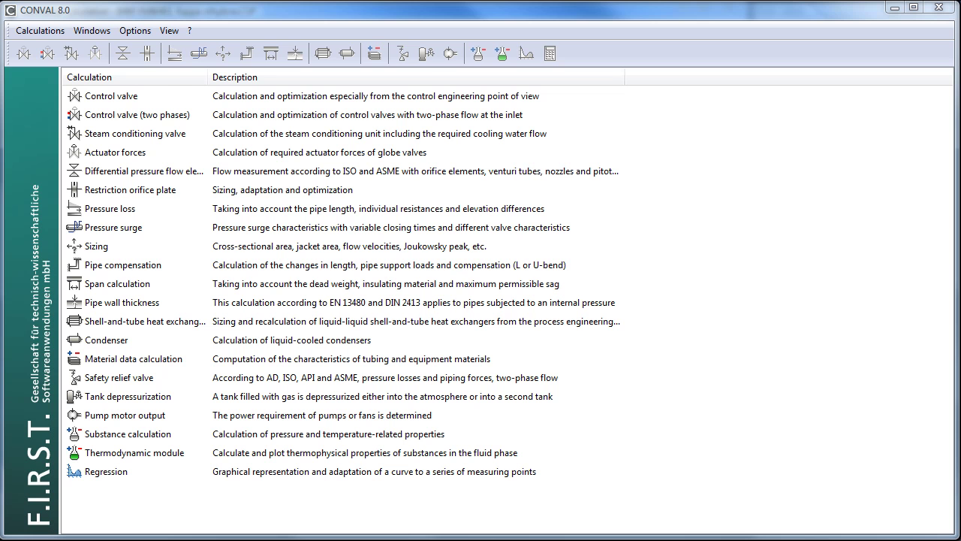
double_click(128, 434)
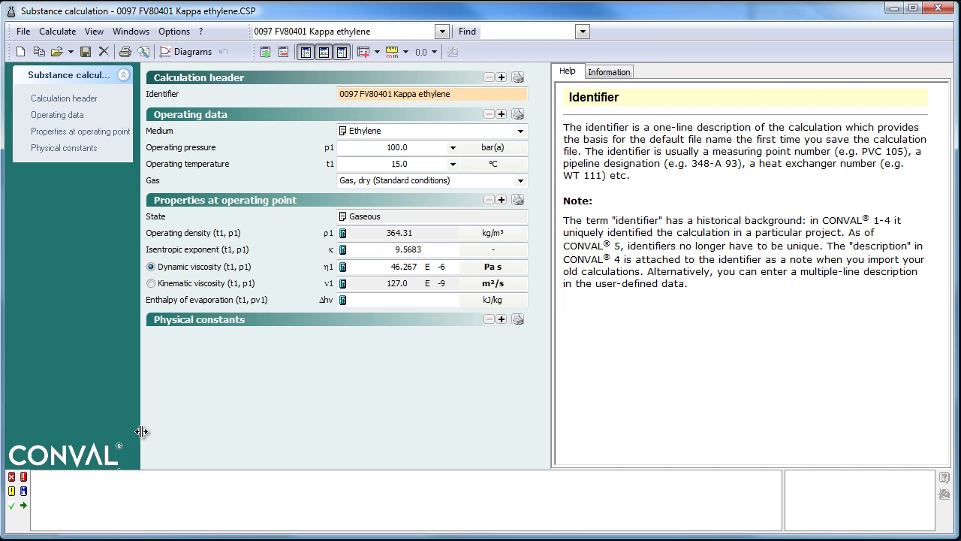
click(124, 31)
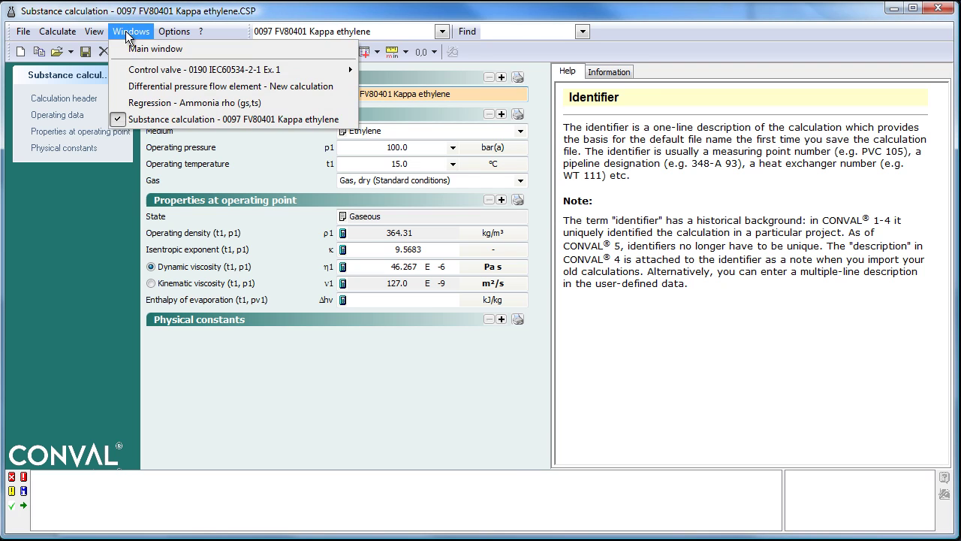
click(147, 105)
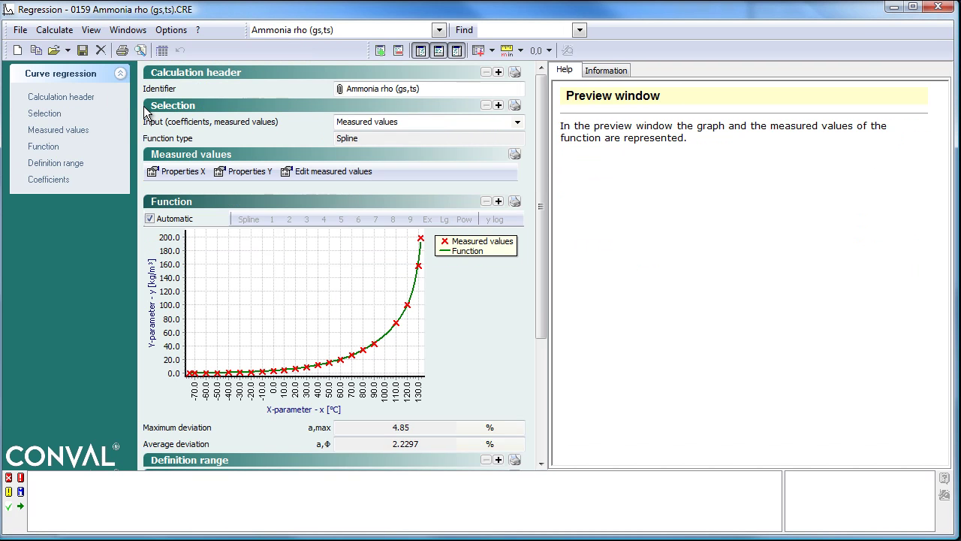